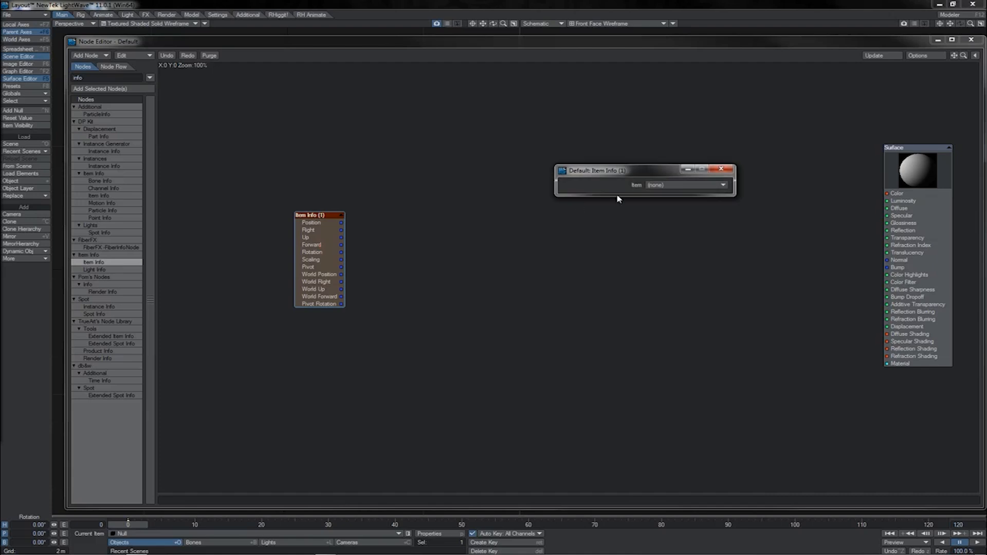
Set the Item Info node's item to Null and close its settings
{"action": "left_click", "coordinate": [663, 186]}
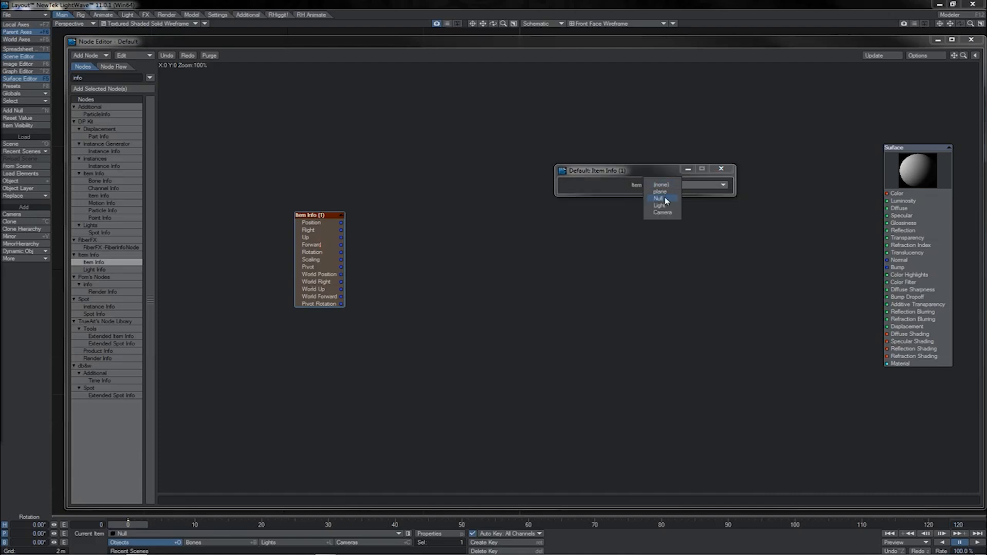
{"action": "left_click", "coordinate": [660, 198]}
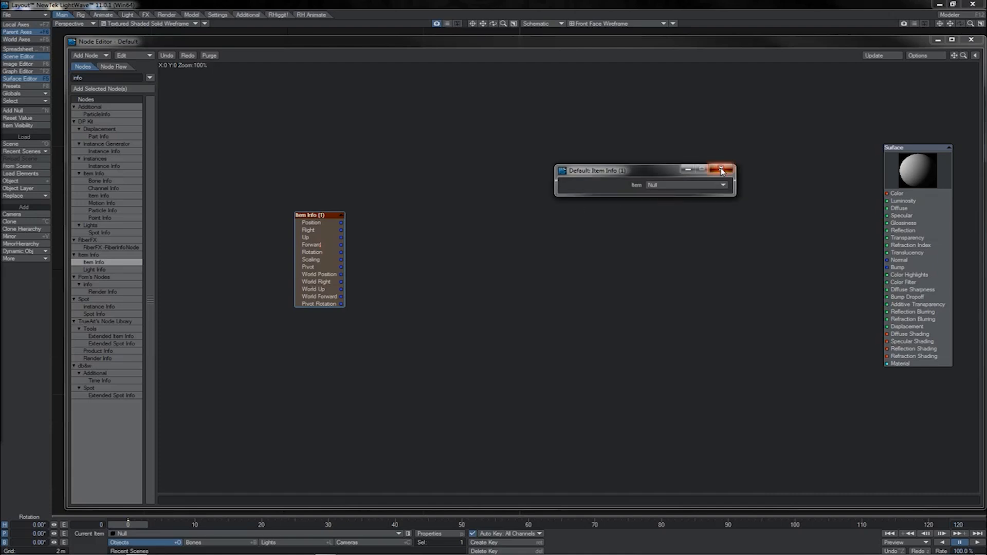
{"action": "left_click", "coordinate": [721, 169]}
Examine the Item Info node's Position, Pivot and Pivot Rotation outputs
{"action": "left_click_drag", "start_coordinate": [342, 224], "coordinate": [385, 264]}
{"action": "left_click", "coordinate": [347, 236]}
{"action": "left_click_drag", "start_coordinate": [342, 223], "coordinate": [364, 237]}
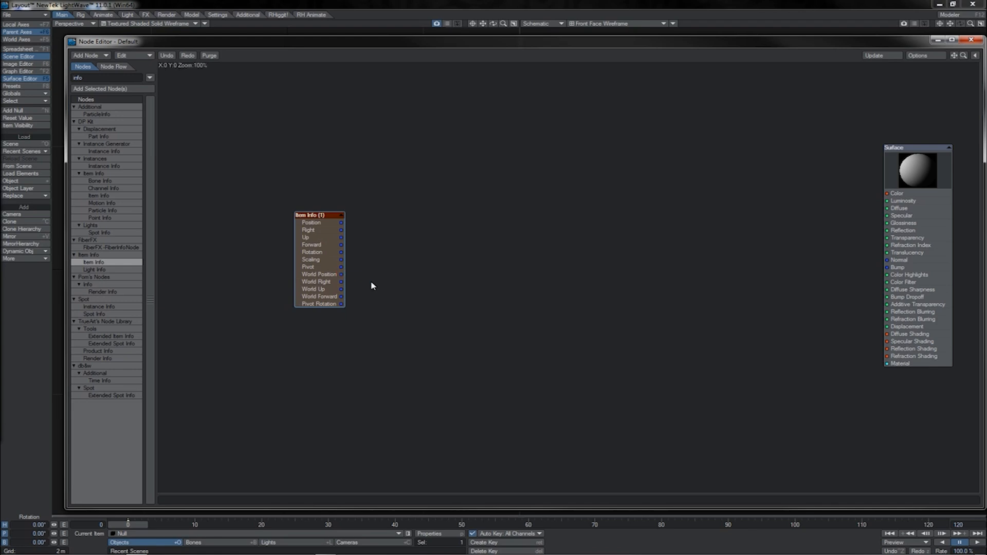
{"action": "left_click_drag", "start_coordinate": [341, 304], "coordinate": [401, 333]}
{"action": "left_click_drag", "start_coordinate": [342, 266], "coordinate": [369, 283]}
{"action": "left_click_drag", "start_coordinate": [341, 223], "coordinate": [451, 271]}
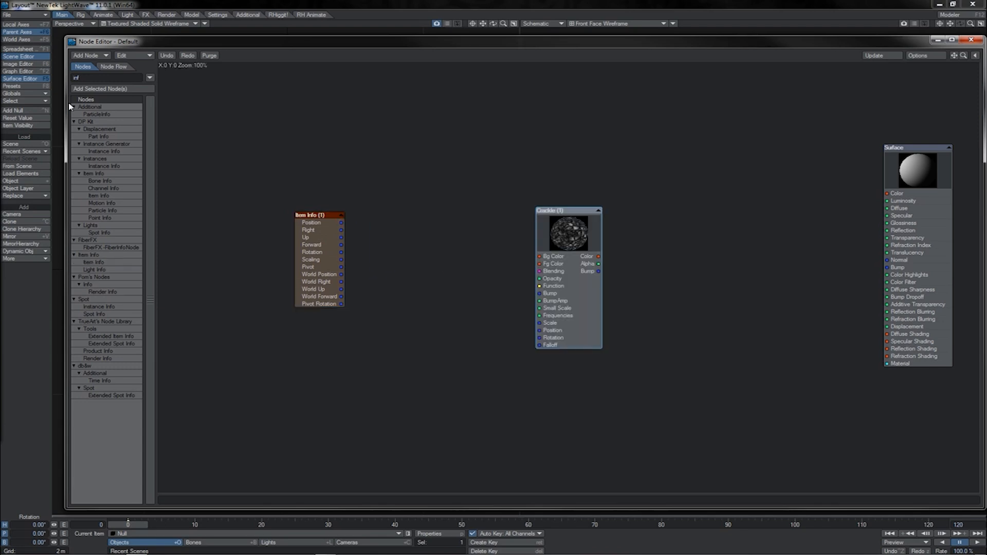
Connect the Crackle node's Color to the Surface Color and the Item Info Position to Crackle's Position input
{"action": "left_click_drag", "start_coordinate": [587, 296], "coordinate": [549, 285]}
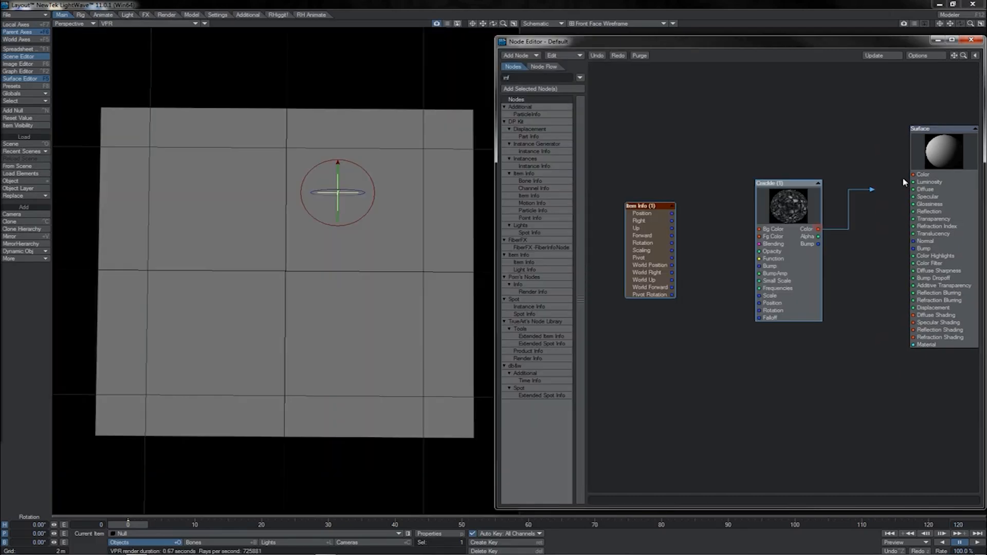
{"action": "left_click_drag", "start_coordinate": [902, 177], "coordinate": [913, 174]}
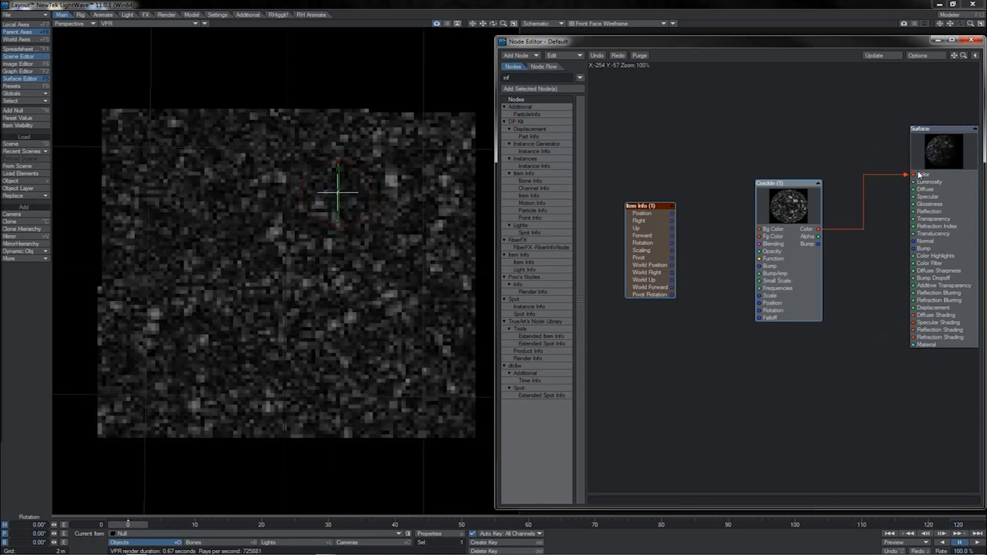
{"action": "left_click_drag", "start_coordinate": [655, 214], "coordinate": [765, 308]}
Move the null around over the plane, leaving it at about X 425 mm and Z 653 mm
{"action": "key", "text": "t"}
{"action": "left_click_drag", "start_coordinate": [371, 172], "coordinate": [281, 301]}
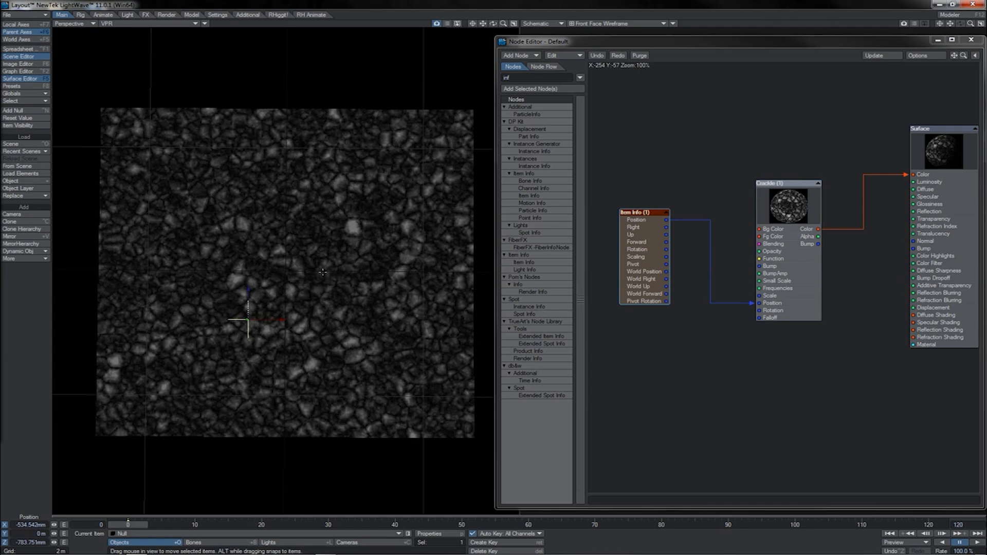
{"action": "left_click_drag", "start_coordinate": [322, 272], "coordinate": [278, 151]}
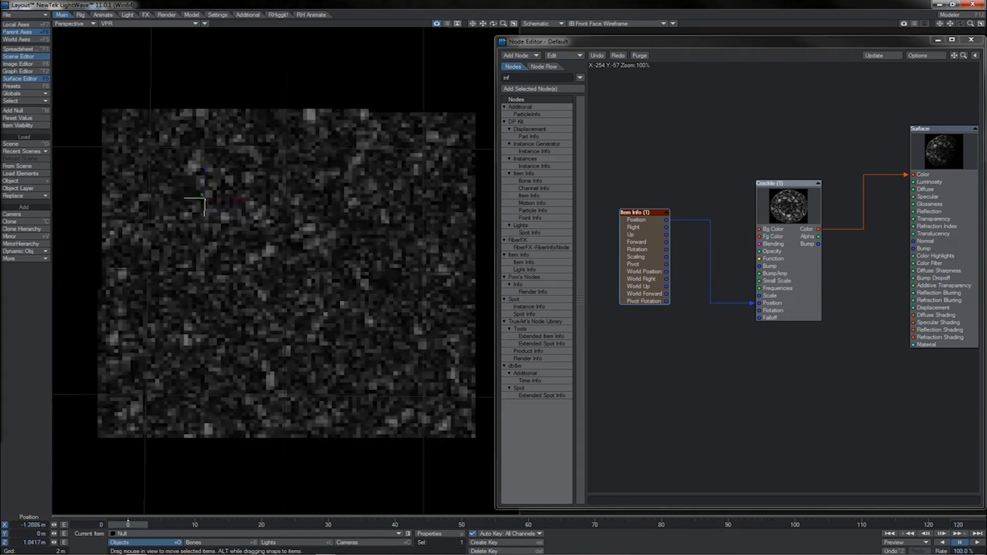
{"action": "left_click_drag", "start_coordinate": [205, 198], "coordinate": [315, 232]}
Connect Item Info's Rotation to Crackle's Rotation input, try rotating the null, and undo the rotations
{"action": "left_click_drag", "start_coordinate": [666, 249], "coordinate": [759, 311]}
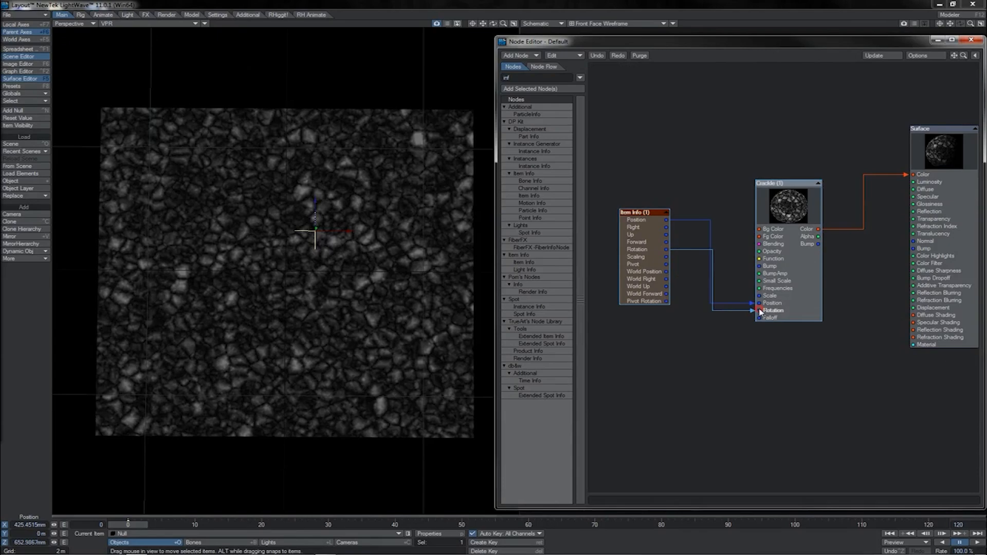
{"action": "key", "text": "y"}
{"action": "left_click_drag", "start_coordinate": [330, 247], "coordinate": [315, 244]}
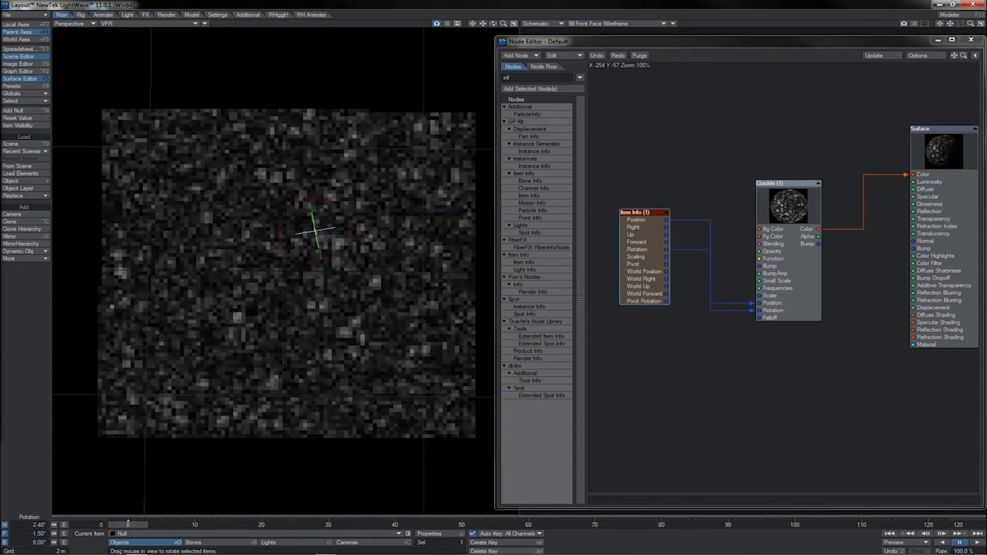
{"action": "key", "text": "ctrl+z"}
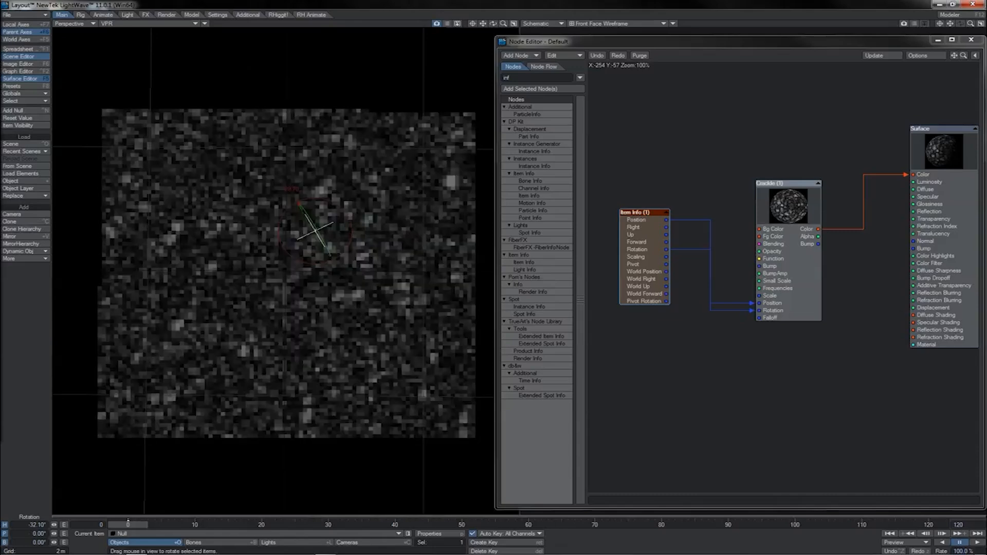
{"action": "left_click_drag", "start_coordinate": [278, 251], "coordinate": [287, 252]}
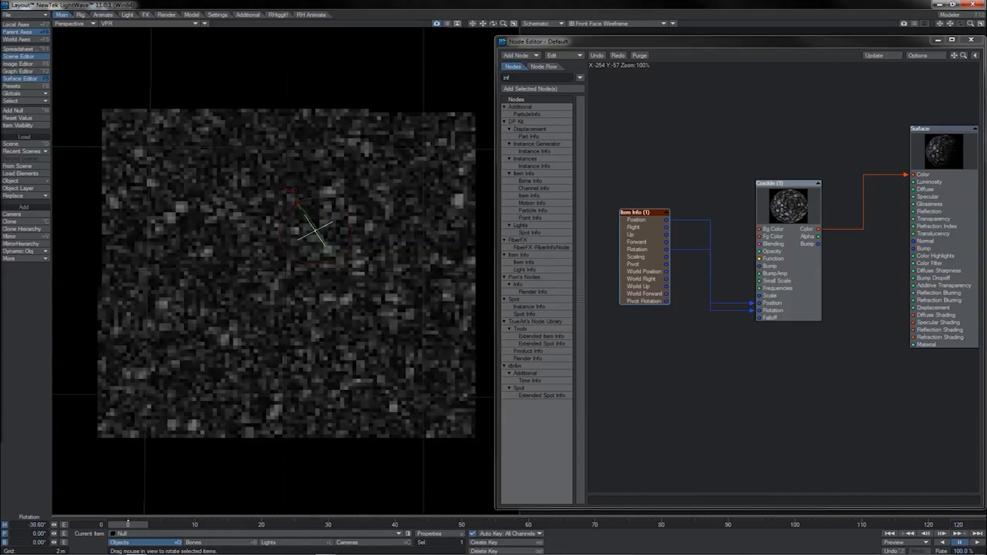
{"action": "key", "text": "ctrl+z"}
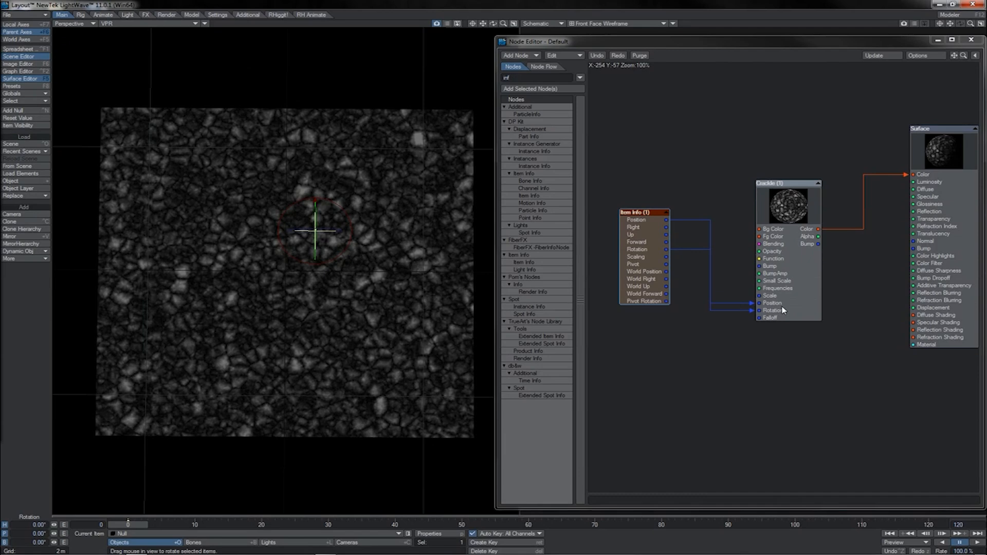
Reroute Item Info's Position output into Crackle's Rotation input and move the null to about X -643 mm
{"action": "mouse_move", "coordinate": [753, 304]}
{"action": "left_mouse_down"}
{"action": "mouse_move", "coordinate": [665, 222]}
{"action": "mouse_move", "coordinate": [717, 302]}
{"action": "mouse_move", "coordinate": [762, 312]}
{"action": "left_mouse_up"}
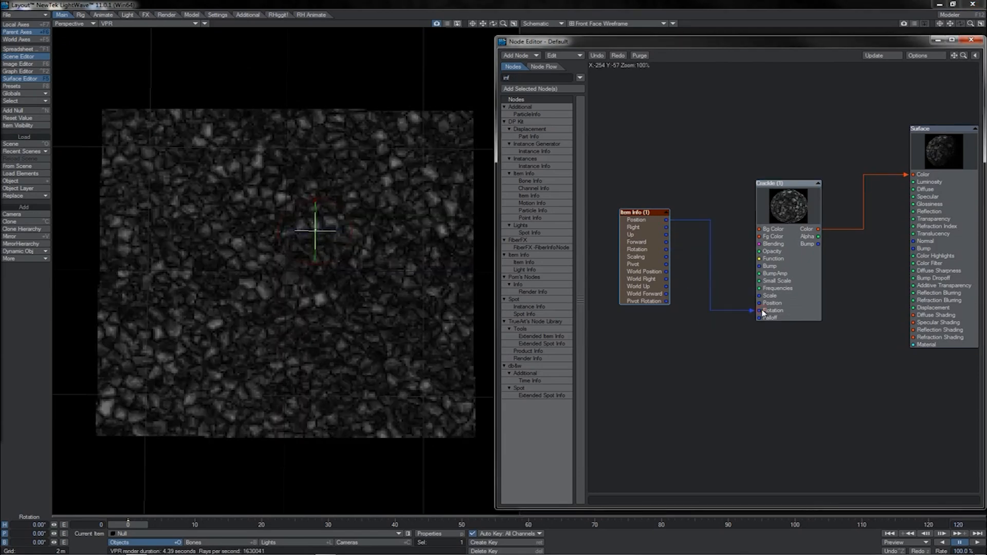
{"action": "key", "text": "t"}
{"action": "left_click_drag", "start_coordinate": [396, 231], "coordinate": [343, 234]}
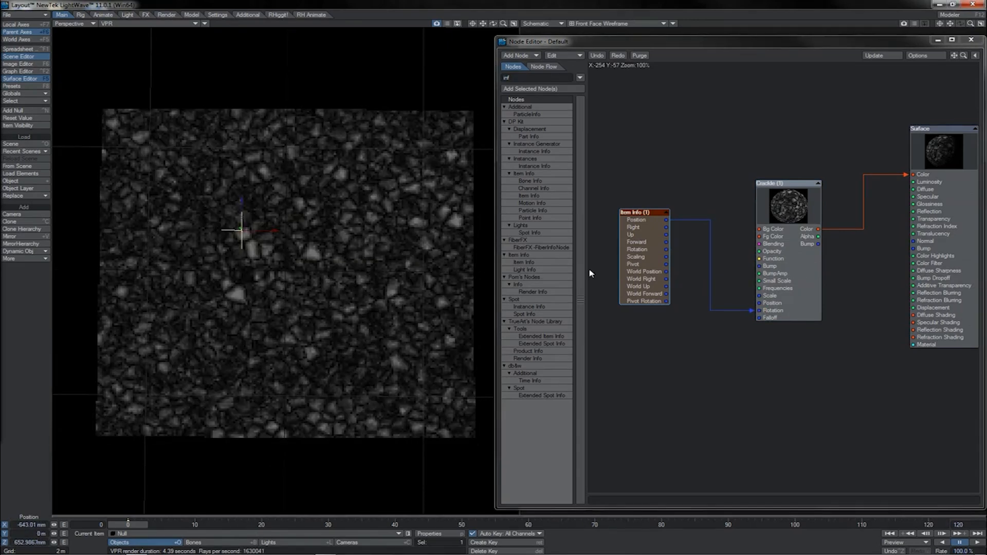
Connect Item Info's Rotation output to Crackle's Position input and rotate the null's heading to about -1.6°
{"action": "left_click_drag", "start_coordinate": [667, 250], "coordinate": [760, 304]}
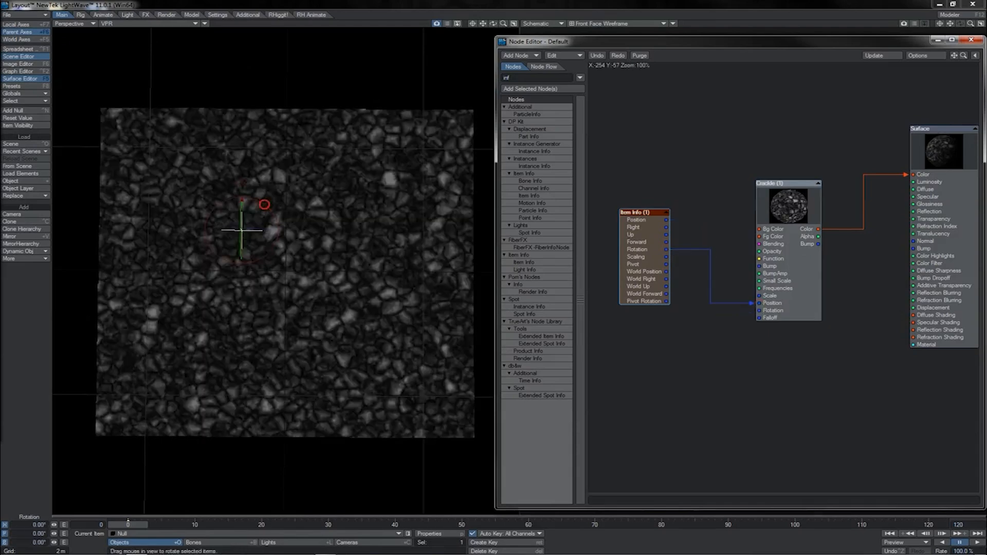
{"action": "left_click_drag", "start_coordinate": [263, 205], "coordinate": [221, 206]}
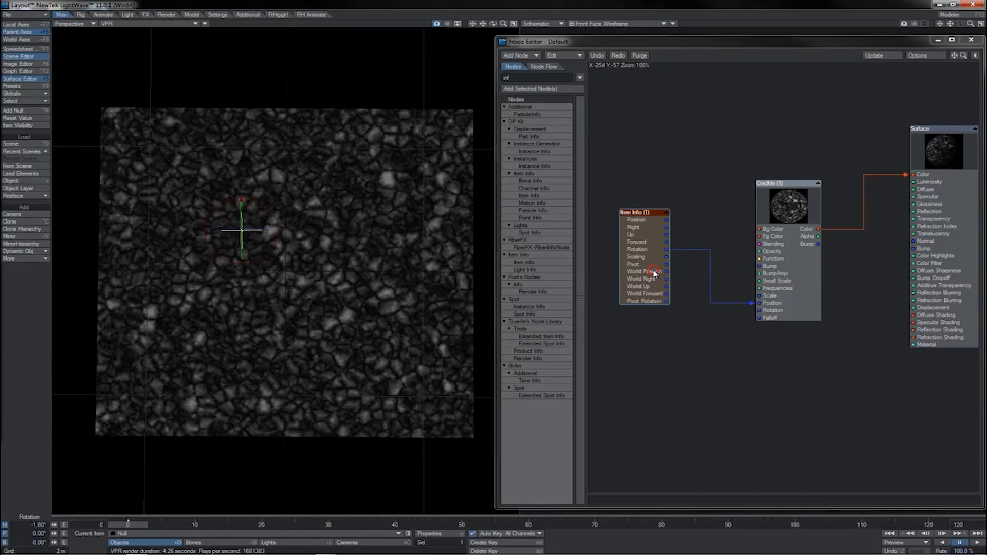
{"action": "left_click_drag", "start_coordinate": [654, 272], "coordinate": [653, 271]}
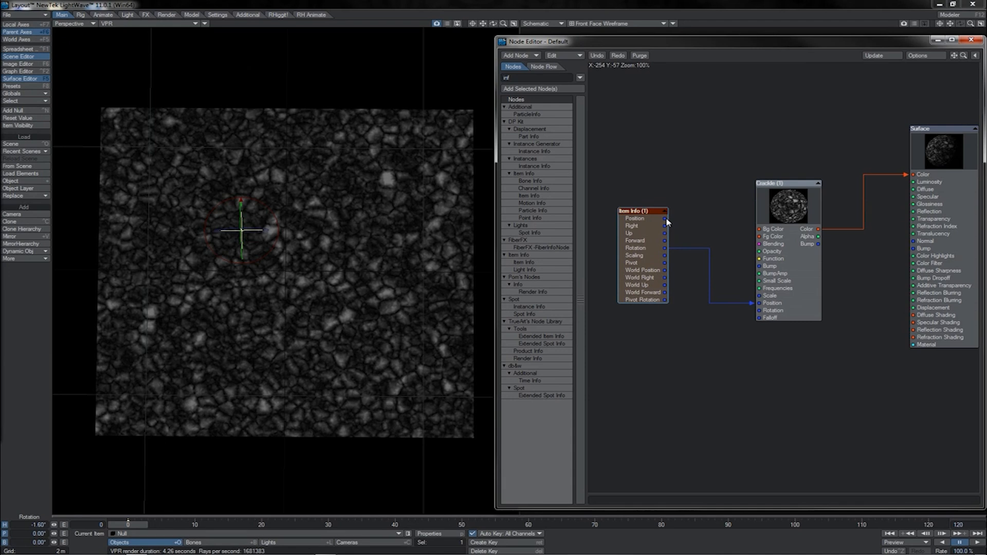
{"action": "left_click_drag", "start_coordinate": [665, 219], "coordinate": [654, 284]}
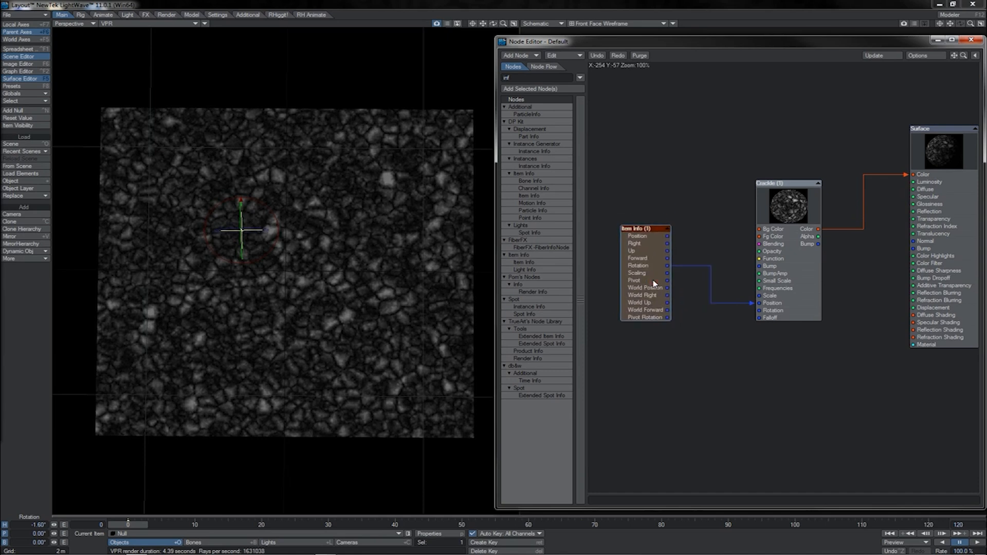
Arrange the three different Instance Info nodes in a column beside the Crackle node
{"action": "left_click_drag", "start_coordinate": [785, 277], "coordinate": [638, 339]}
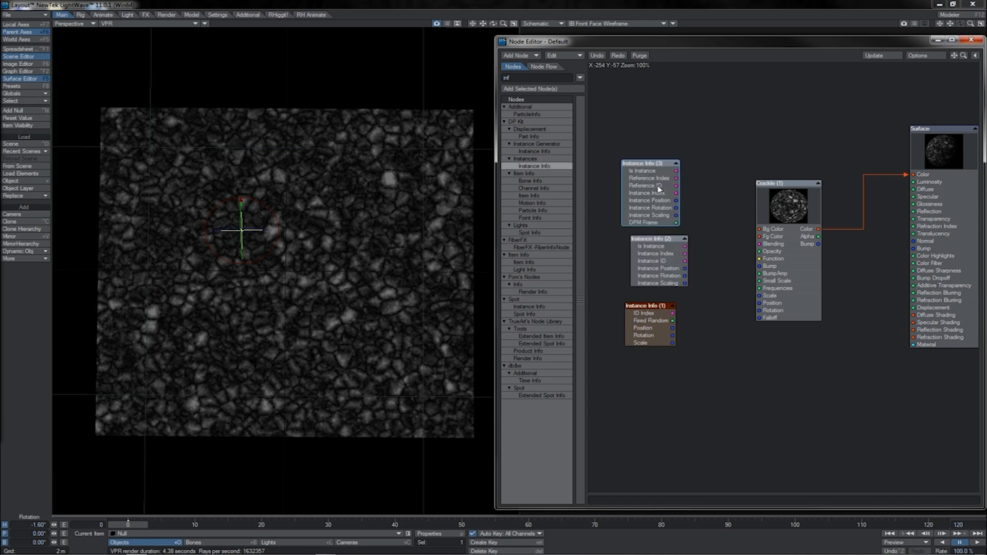
{"action": "left_click_drag", "start_coordinate": [658, 188], "coordinate": [668, 183]}
{"action": "left_click", "coordinate": [660, 258]}
{"action": "left_click_drag", "start_coordinate": [659, 259], "coordinate": [661, 258]}
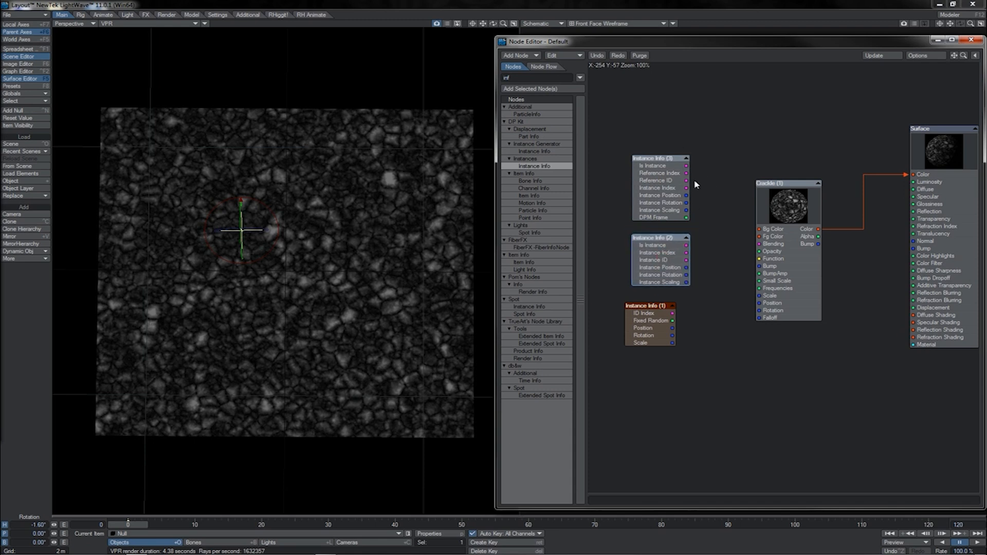
{"action": "left_click_drag", "start_coordinate": [686, 166], "coordinate": [729, 193]}
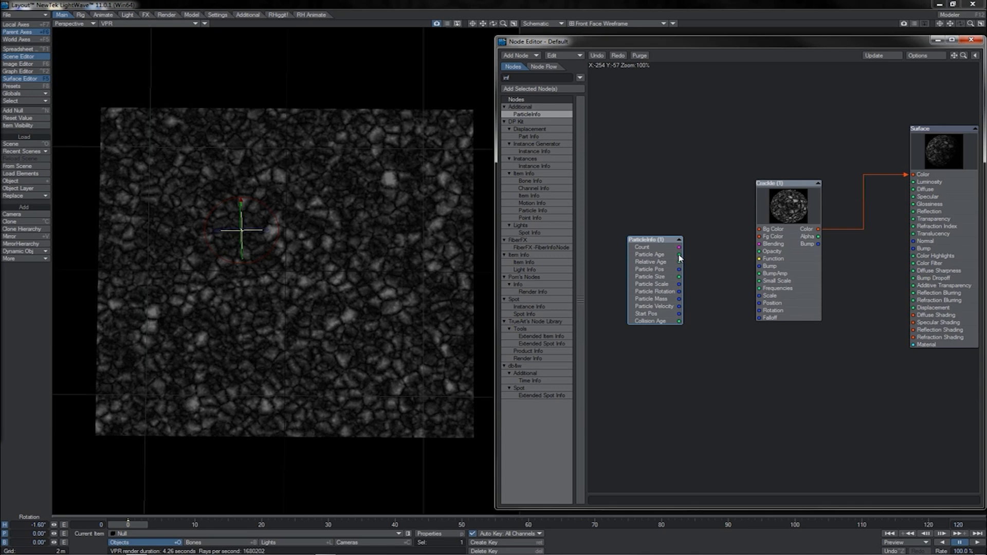
Examine the outputs of the ParticleInfo, Spot Info and Point Info nodes
{"action": "left_click_drag", "start_coordinate": [679, 255], "coordinate": [709, 229]}
{"action": "left_click", "coordinate": [679, 321]}
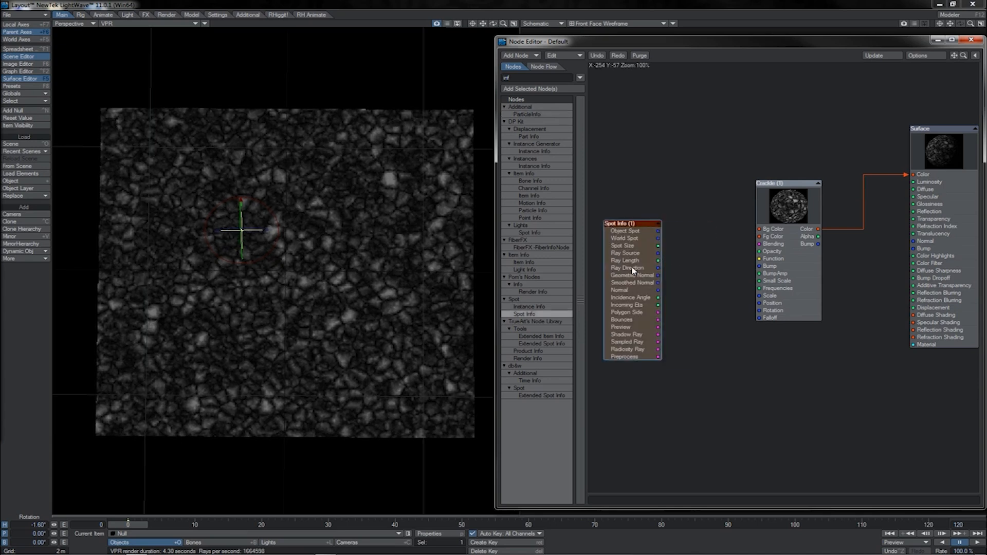
{"action": "left_click_drag", "start_coordinate": [658, 231], "coordinate": [693, 246]}
{"action": "left_click_drag", "start_coordinate": [632, 284], "coordinate": [663, 290]}
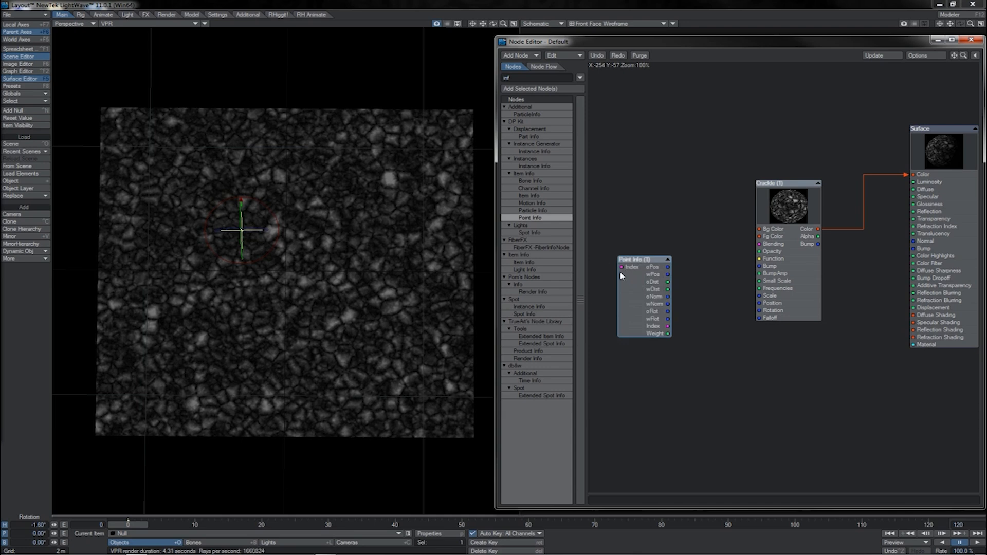
{"action": "left_click_drag", "start_coordinate": [668, 268], "coordinate": [690, 284]}
{"action": "left_click_drag", "start_coordinate": [669, 330], "coordinate": [705, 332]}
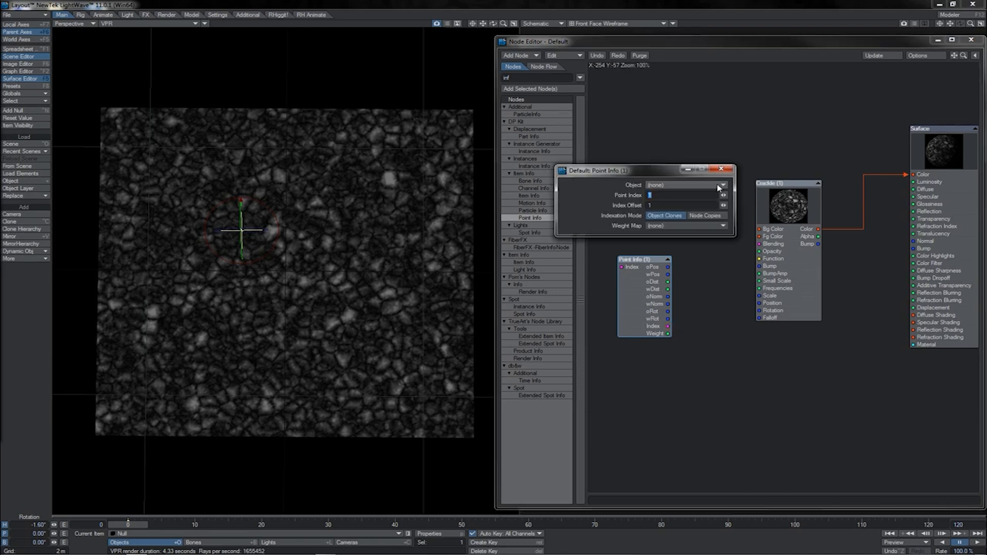
Review the Point Info node's Object and Weight Map choices and its Weight output
{"action": "left_click", "coordinate": [717, 185]}
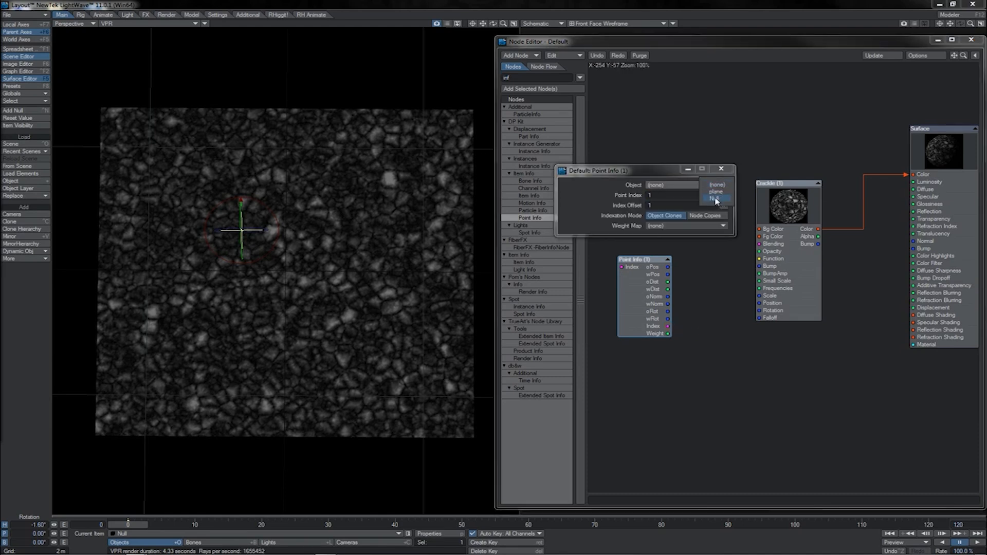
{"action": "left_click", "coordinate": [651, 177]}
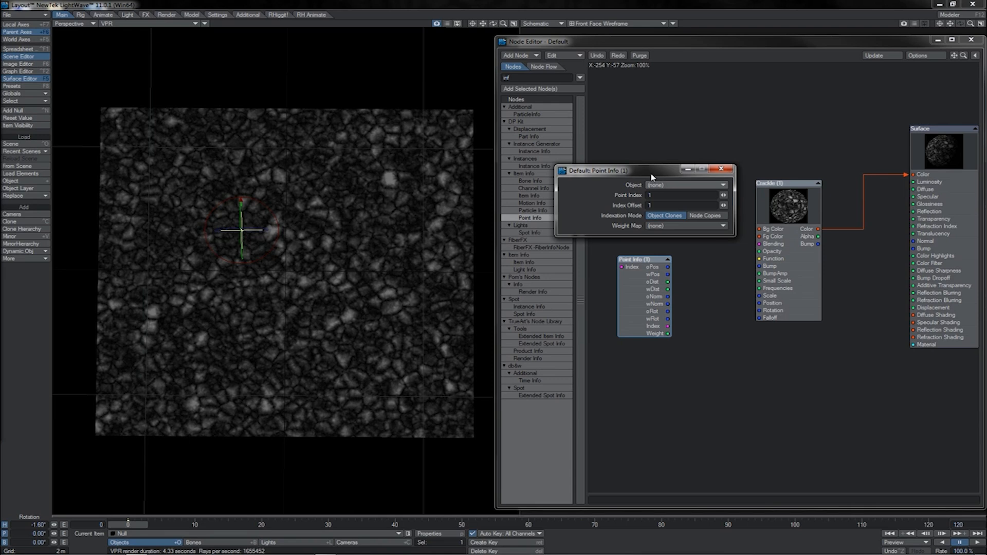
{"action": "left_click", "coordinate": [688, 226]}
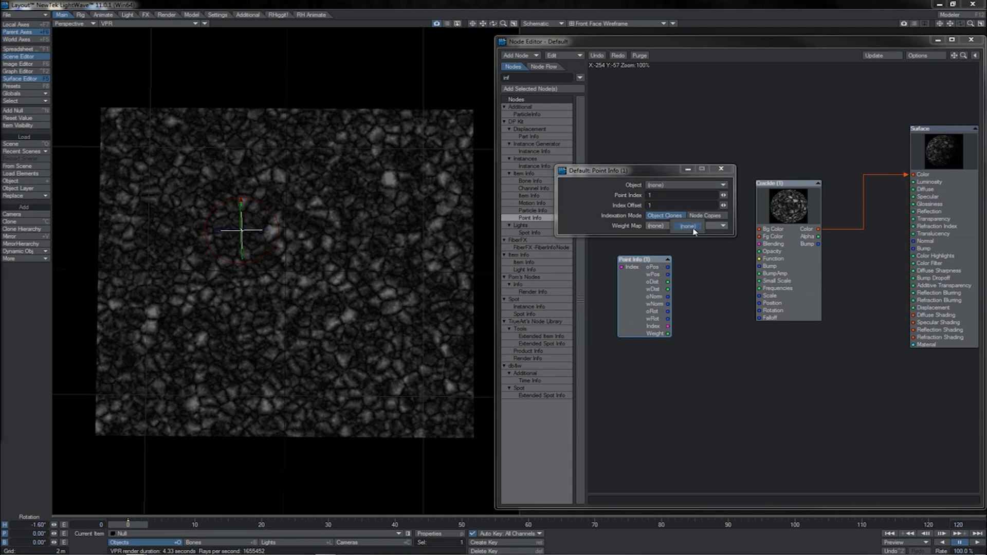
{"action": "left_click", "coordinate": [636, 226]}
{"action": "left_click", "coordinate": [721, 170]}
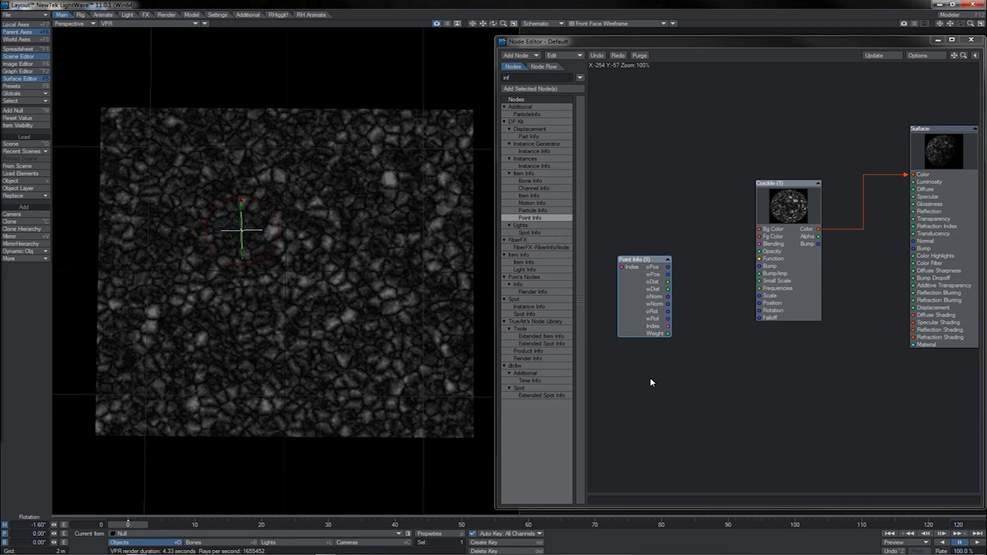
{"action": "left_click_drag", "start_coordinate": [667, 334], "coordinate": [713, 354]}
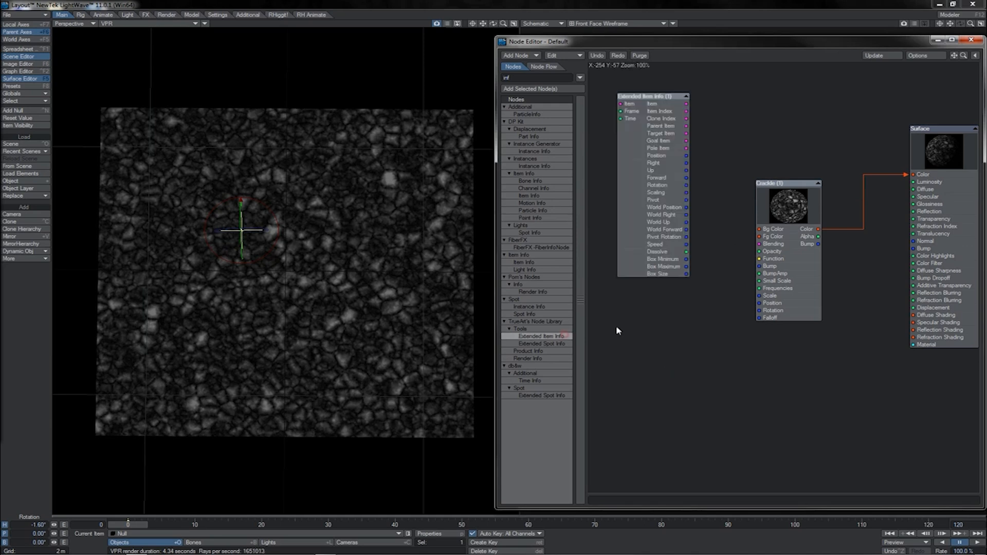
Examine the Extended Item Info node's Dissolve, Parent Item and Clone Index outputs and the Instance Info node's Instance ID output
{"action": "left_click", "coordinate": [643, 238]}
{"action": "left_click_drag", "start_coordinate": [643, 238], "coordinate": [638, 276]}
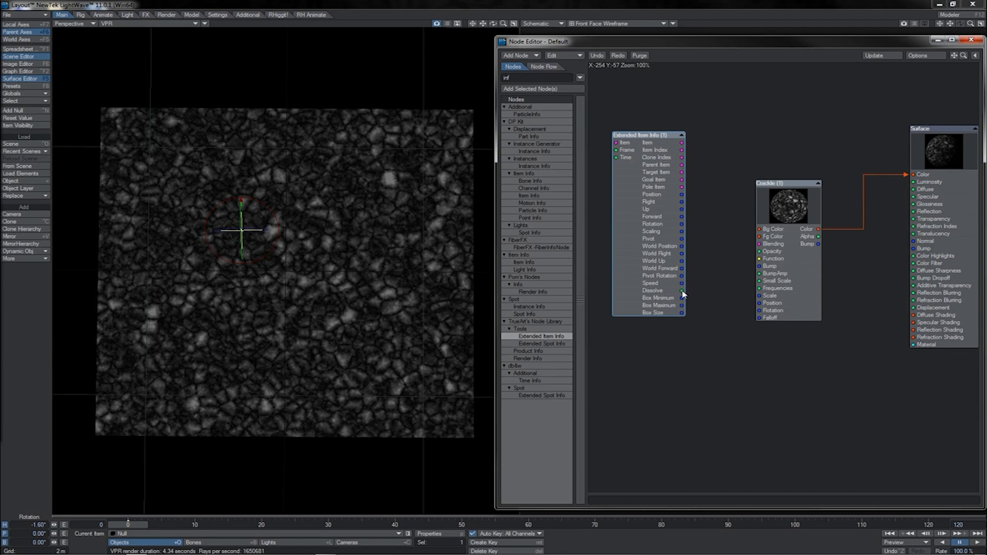
{"action": "left_click_drag", "start_coordinate": [682, 291], "coordinate": [718, 301]}
{"action": "left_click_drag", "start_coordinate": [681, 165], "coordinate": [704, 187]}
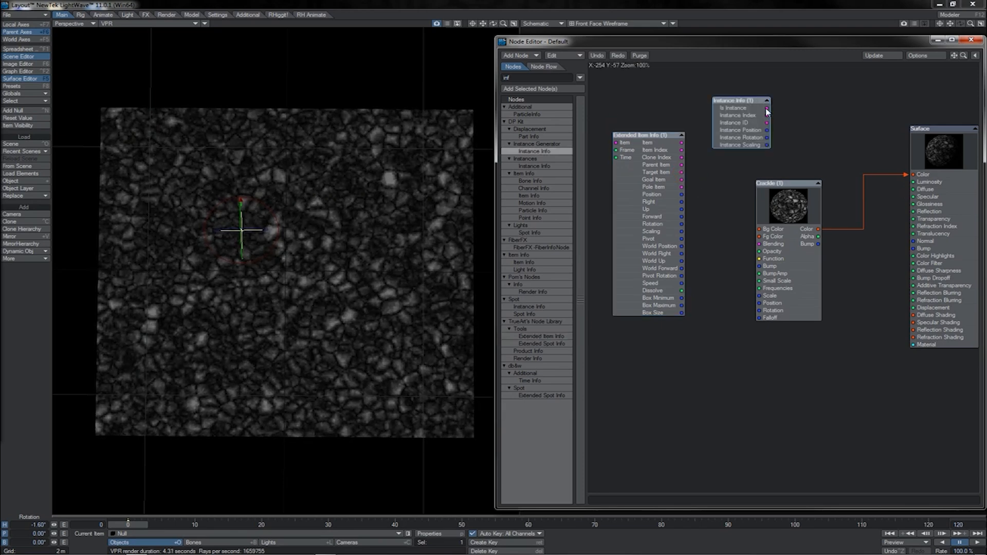
{"action": "left_click_drag", "start_coordinate": [767, 123], "coordinate": [846, 147]}
{"action": "mouse_move", "coordinate": [682, 159]}
{"action": "left_mouse_down"}
{"action": "mouse_move", "coordinate": [718, 186]}
{"action": "mouse_move", "coordinate": [713, 170]}
{"action": "mouse_move", "coordinate": [726, 194]}
{"action": "left_mouse_up"}
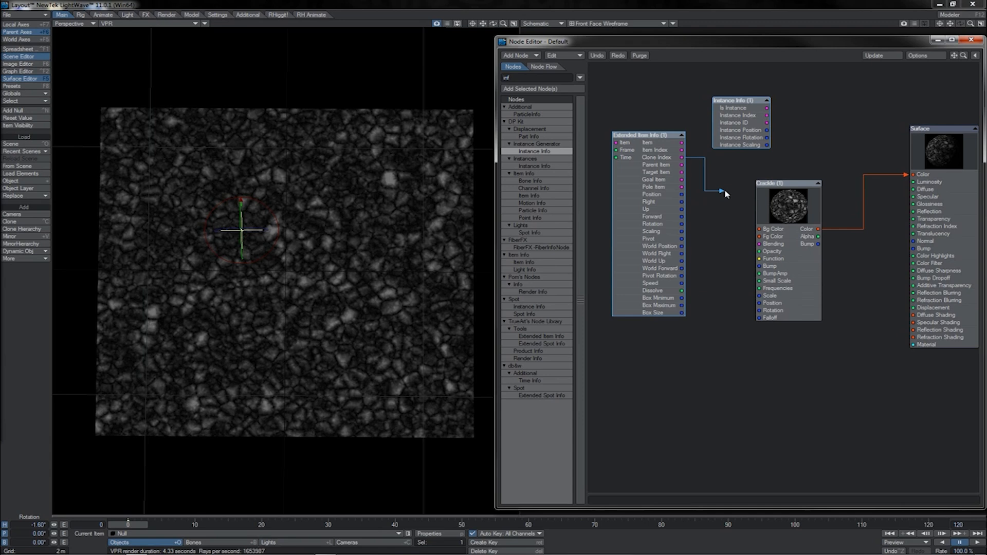
{"action": "left_click_drag", "start_coordinate": [726, 194], "coordinate": [718, 195]}
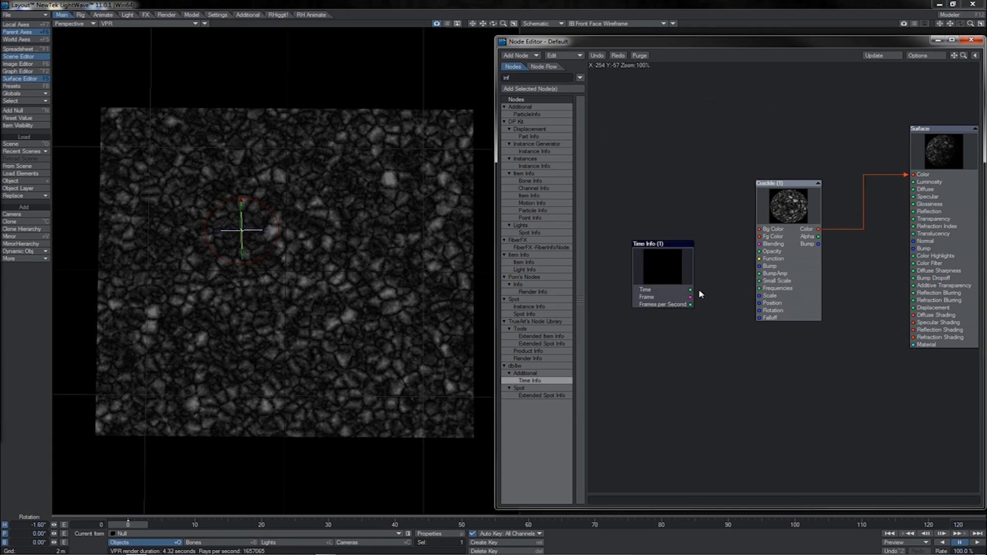
Delete the Time Info node and add a Bone Info node from the DP Kit
{"action": "left_click_drag", "start_coordinate": [691, 292], "coordinate": [699, 342]}
{"action": "key", "text": "Delete"}
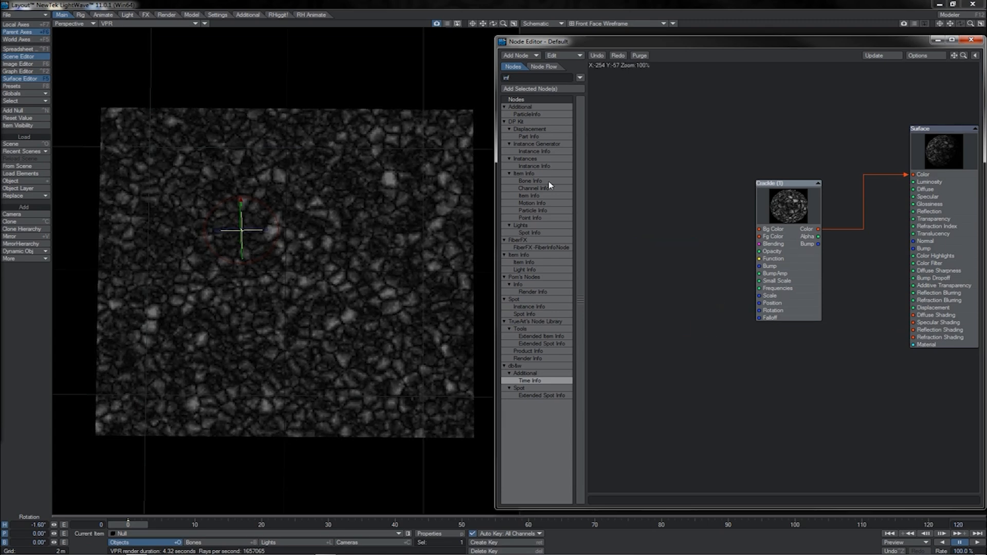
{"action": "double_click", "coordinate": [549, 184]}
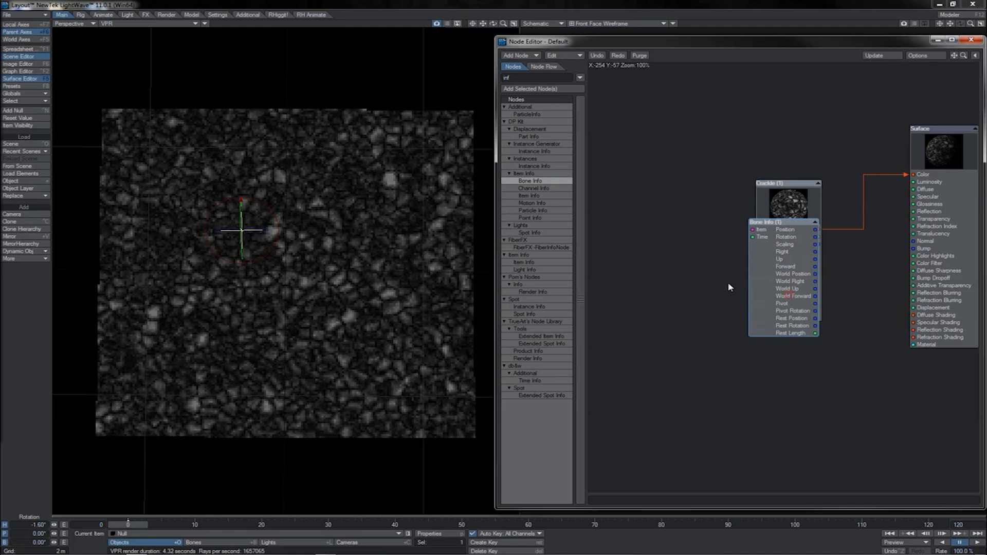
Move the Bone Info node clear of the Crackle node and review its Object, Bone and Time Mode settings
{"action": "left_click_drag", "start_coordinate": [790, 335], "coordinate": [660, 254]}
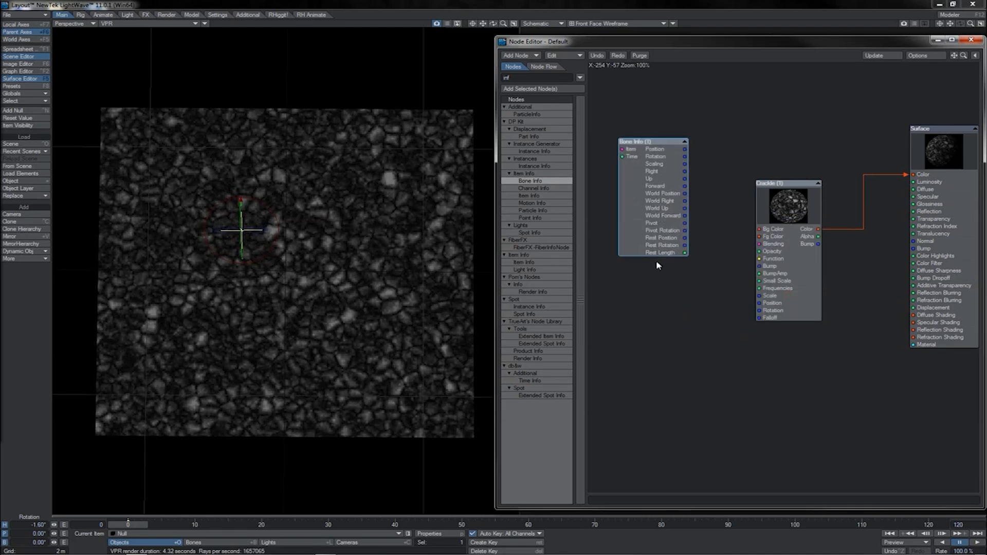
{"action": "double_click", "coordinate": [653, 209]}
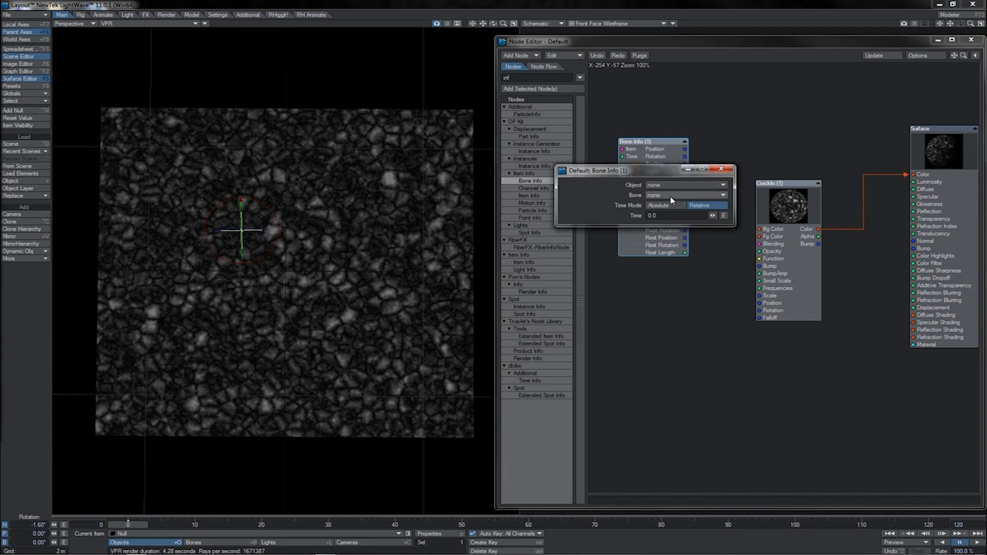
{"action": "left_click", "coordinate": [668, 196]}
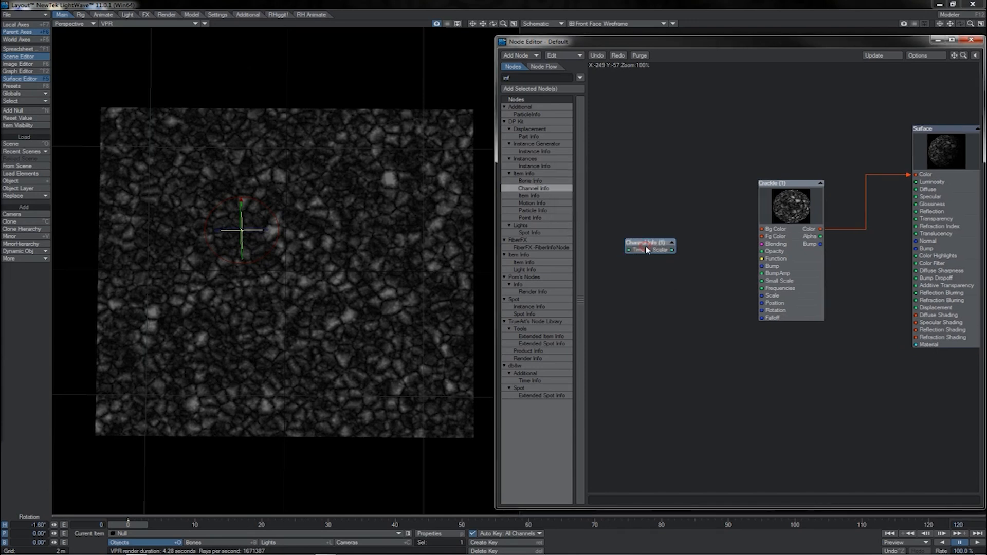
Set up a scene master channel named mychan with type Number and close the Master Plugins window
{"action": "double_click", "coordinate": [654, 251]}
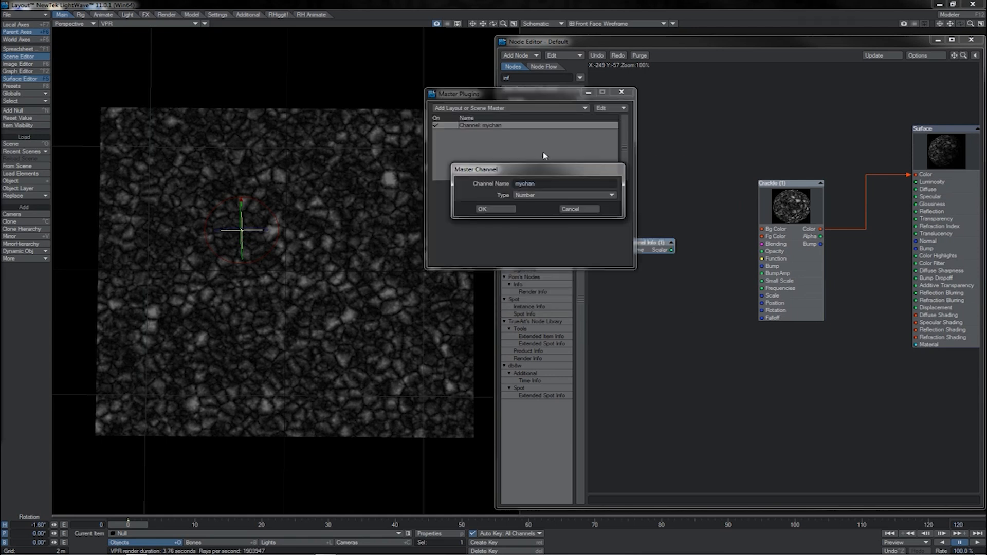
{"action": "left_click", "coordinate": [491, 210]}
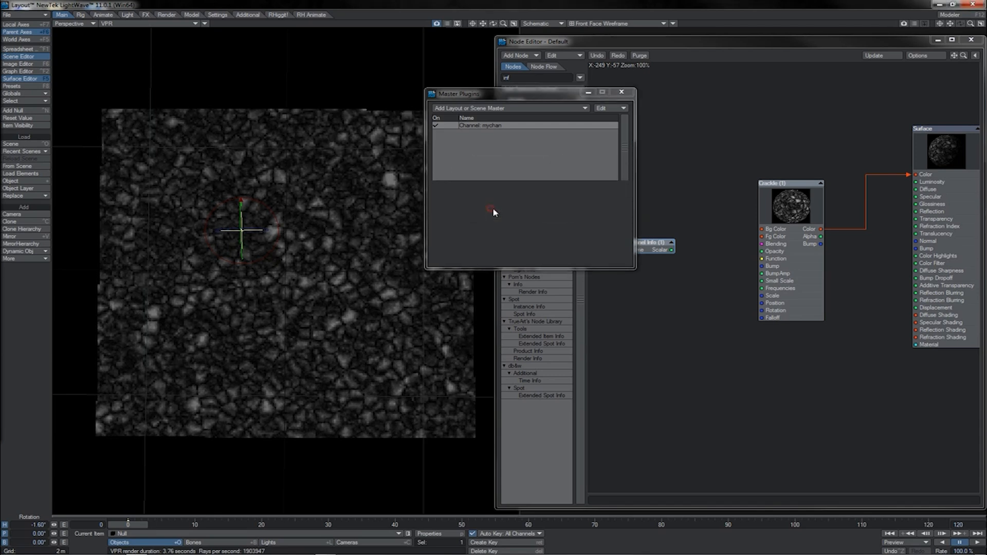
{"action": "left_click", "coordinate": [623, 94]}
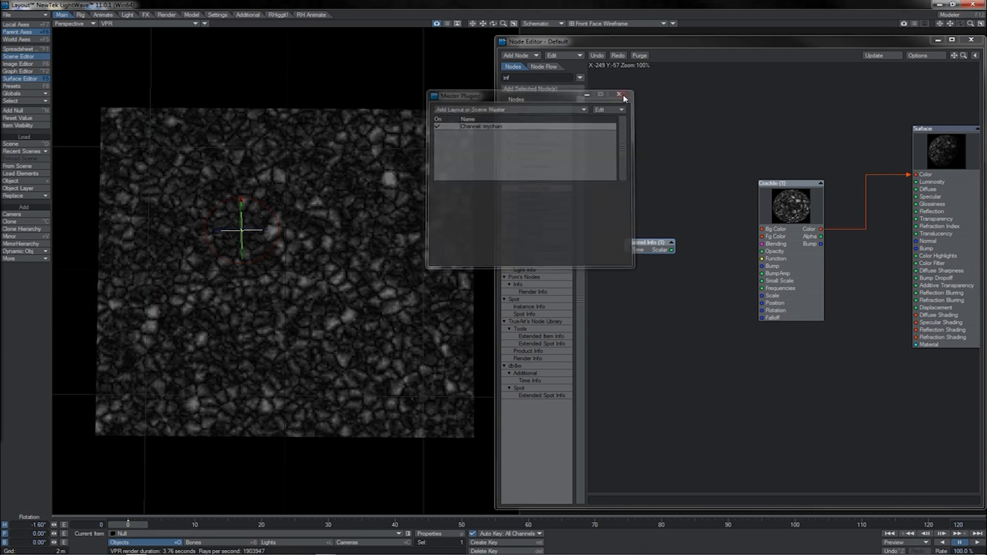
Add an Item Info node below Channel Info, inspect its Position and other vector outputs, and delete it
{"action": "left_click_drag", "start_coordinate": [524, 263], "coordinate": [629, 349]}
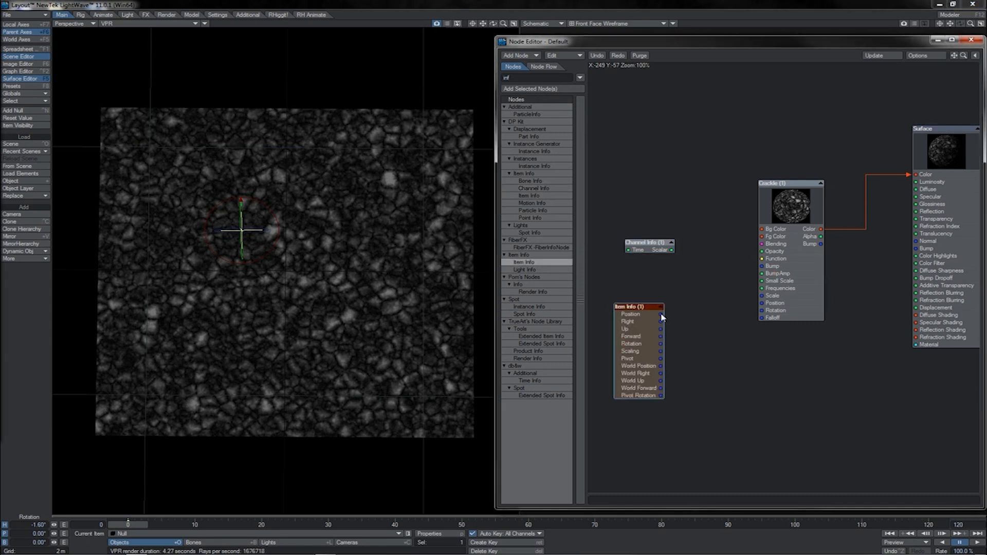
{"action": "left_click_drag", "start_coordinate": [661, 315], "coordinate": [687, 319]}
{"action": "left_click_drag", "start_coordinate": [661, 351], "coordinate": [688, 356]}
{"action": "key", "text": "Delete"}
Review the channels selectable in the Channel Info node, including those in the MC group
{"action": "double_click", "coordinate": [640, 246]}
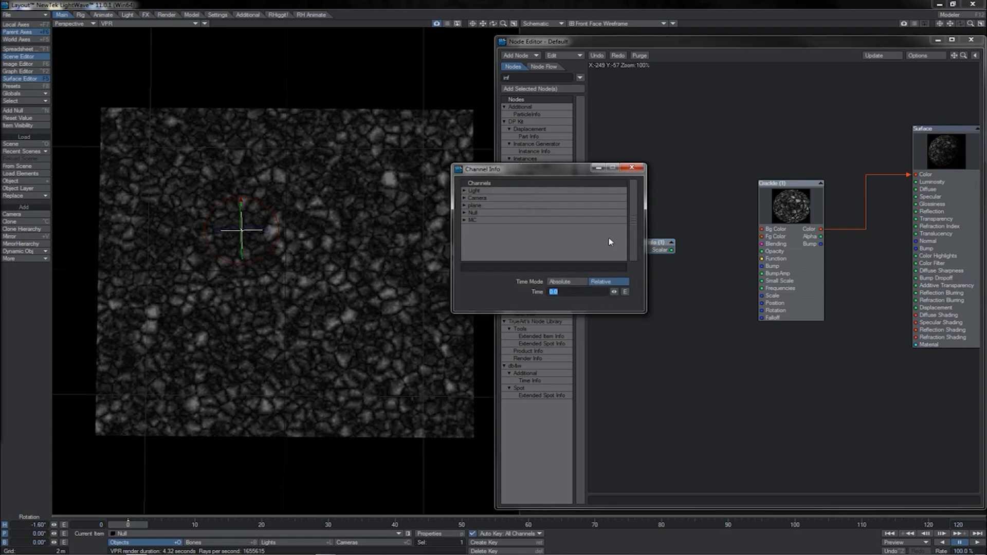
{"action": "left_click", "coordinate": [464, 220]}
{"action": "left_click", "coordinate": [631, 168]}
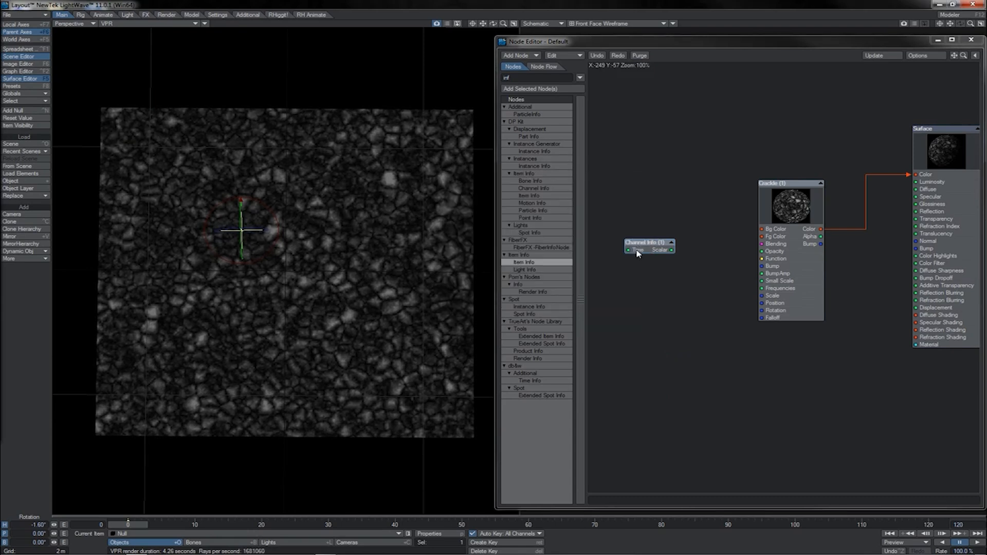
Add a Time Info node and route its Time output through a Scalar Subtract node into Channel Info's Time input
{"action": "left_click_drag", "start_coordinate": [638, 251], "coordinate": [649, 260]}
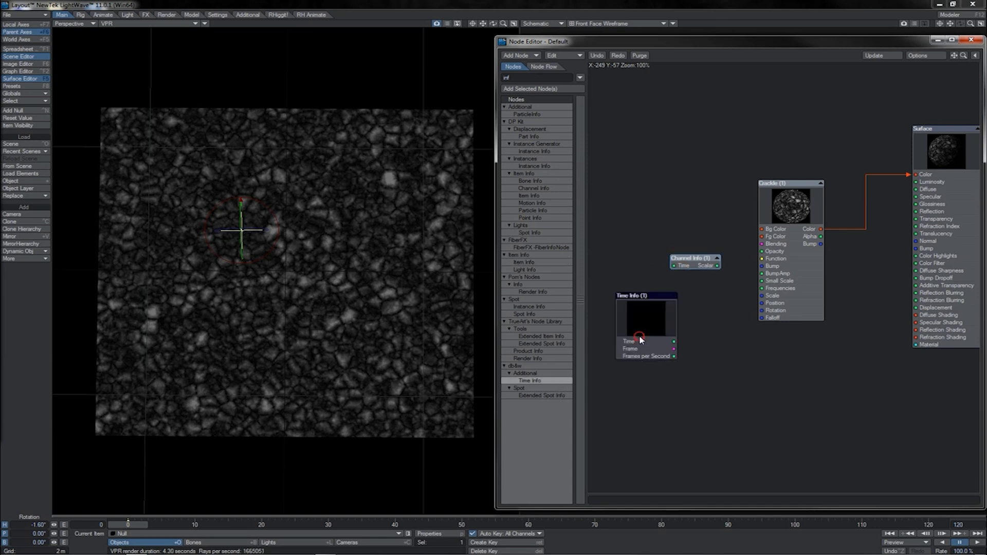
{"action": "left_click_drag", "start_coordinate": [639, 336], "coordinate": [630, 336]}
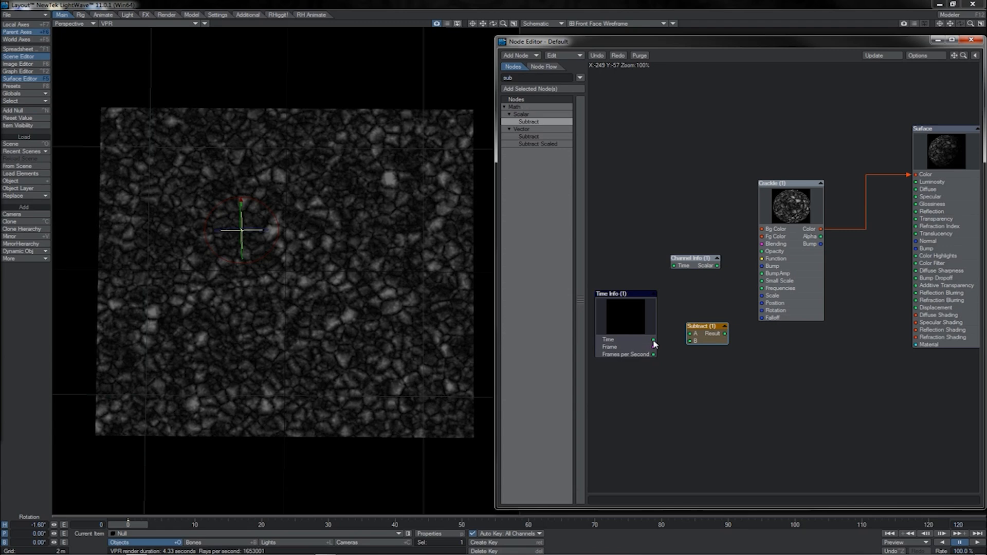
{"action": "left_click_drag", "start_coordinate": [653, 340], "coordinate": [704, 262]}
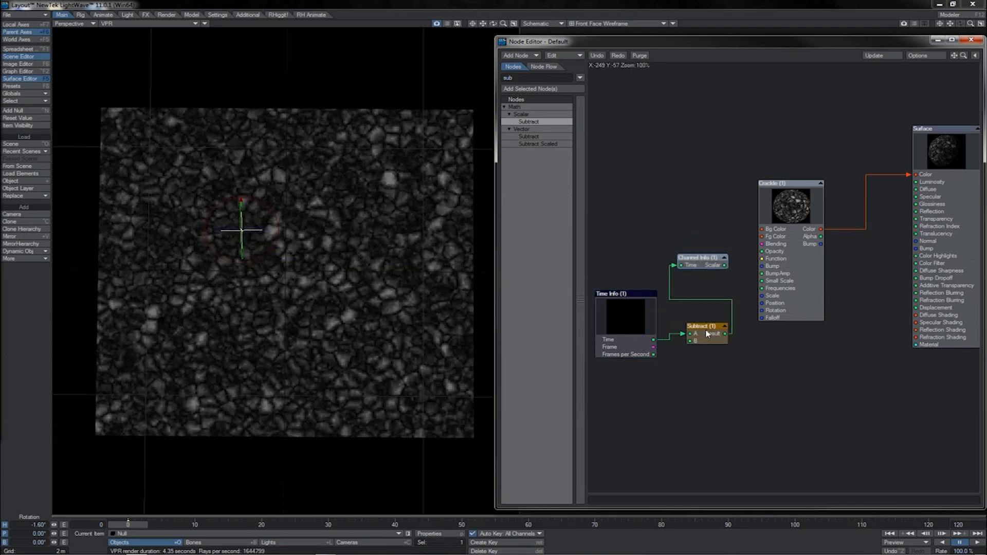
Set the Subtract node's B value to 1/24
{"action": "double_click", "coordinate": [707, 334]}
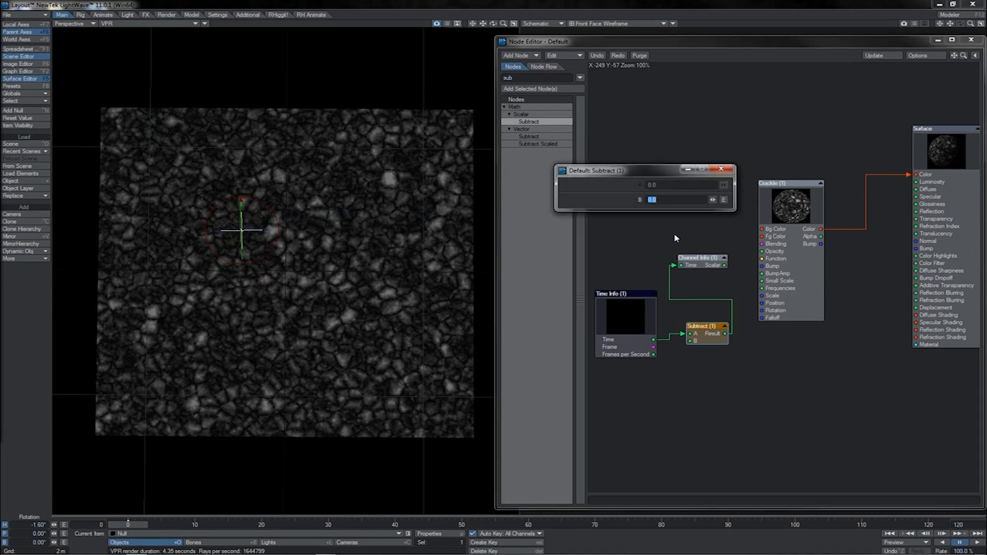
{"action": "type", "text": "-1"}
{"action": "key", "text": "Return"}
{"action": "left_click", "coordinate": [667, 200]}
{"action": "left_click_drag", "start_coordinate": [650, 200], "coordinate": [631, 203]}
{"action": "type", "text": "1/24"}
{"action": "key", "text": "Return"}
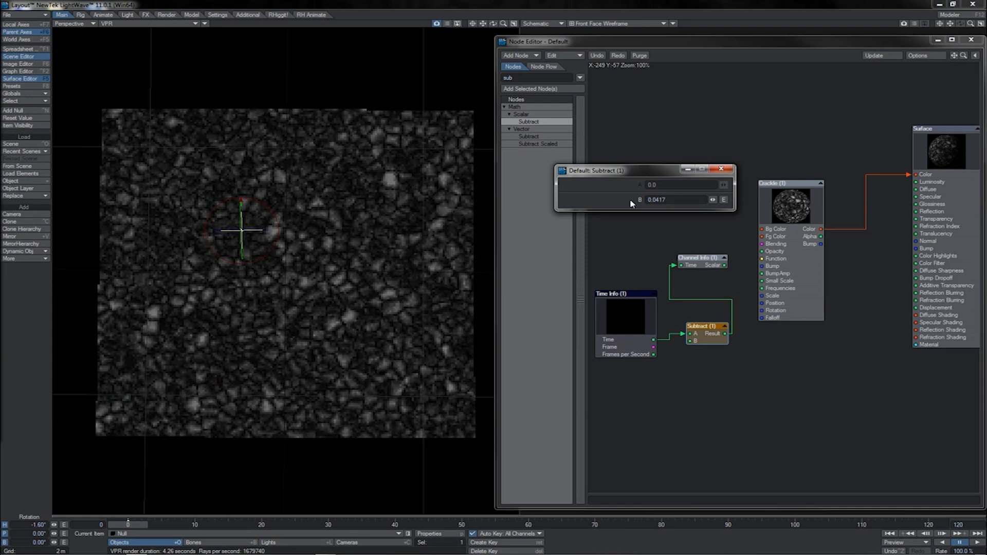
Remove the Time Info and Subtract nodes and reposition the Channel Info node beside the Crackle node
{"action": "left_click_drag", "start_coordinate": [711, 264], "coordinate": [709, 268]}
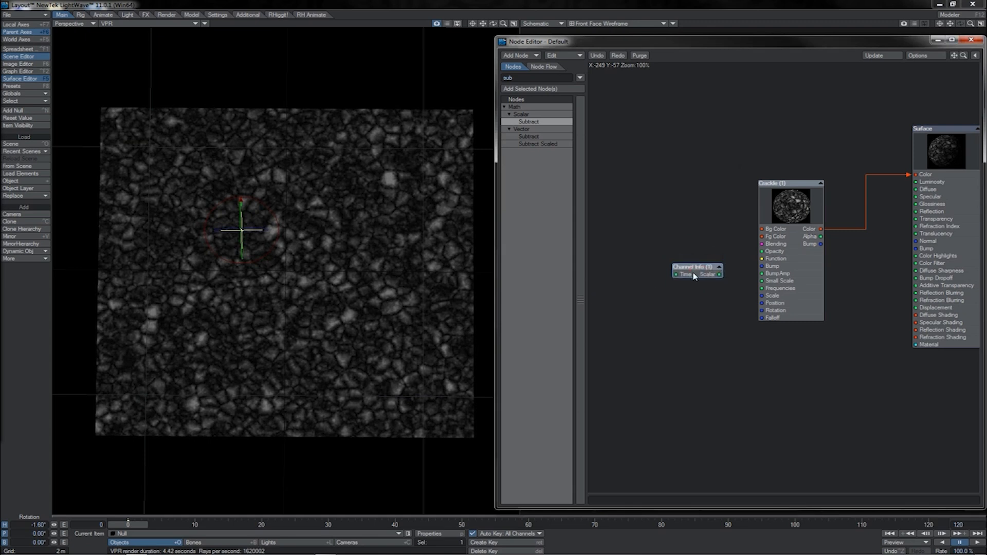
{"action": "left_click_drag", "start_coordinate": [704, 270], "coordinate": [686, 277]}
{"action": "left_click_drag", "start_coordinate": [686, 278], "coordinate": [688, 275]}
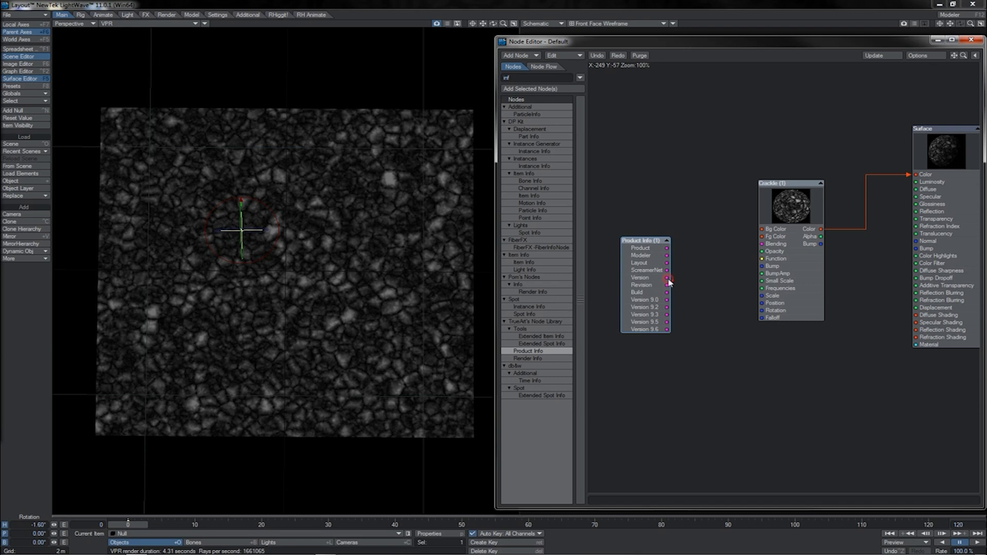
Examine the Product Info node's version and build outputs and delete the node
{"action": "left_click_drag", "start_coordinate": [668, 278], "coordinate": [705, 266]}
{"action": "left_click_drag", "start_coordinate": [686, 361], "coordinate": [656, 307]}
{"action": "key", "text": "Delete"}
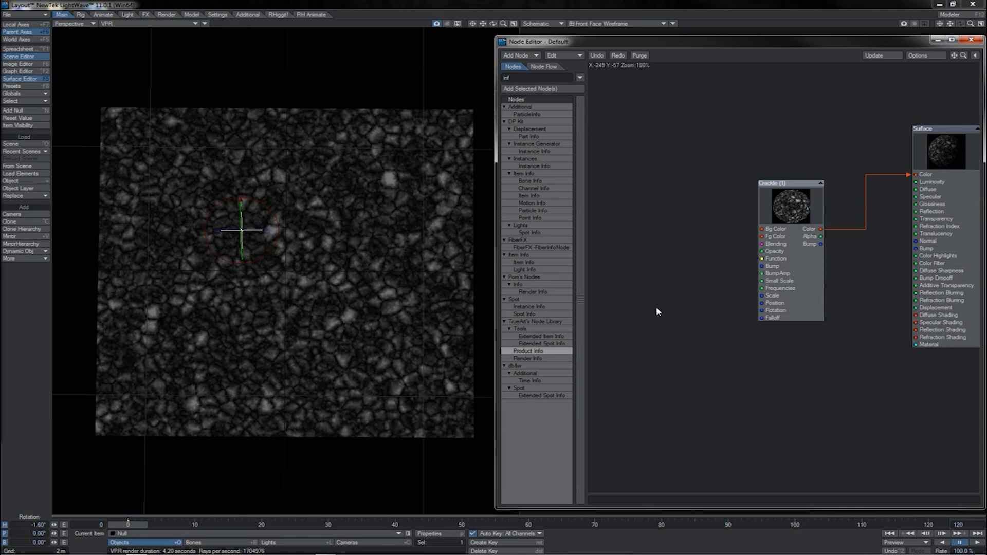